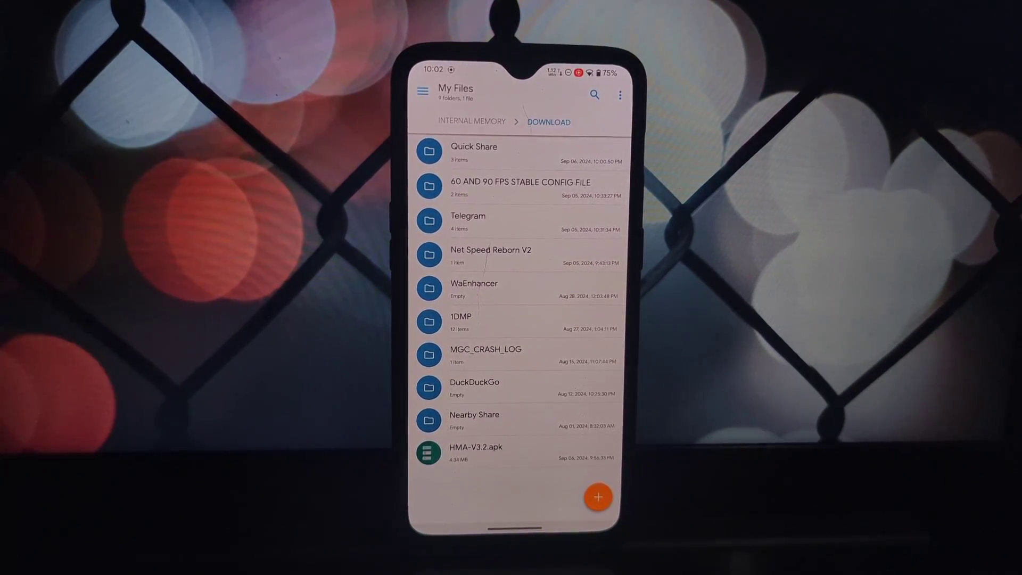
Open HMA-V3.2.apk from Downloads and confirm installing Hide My Applist
click(476, 452)
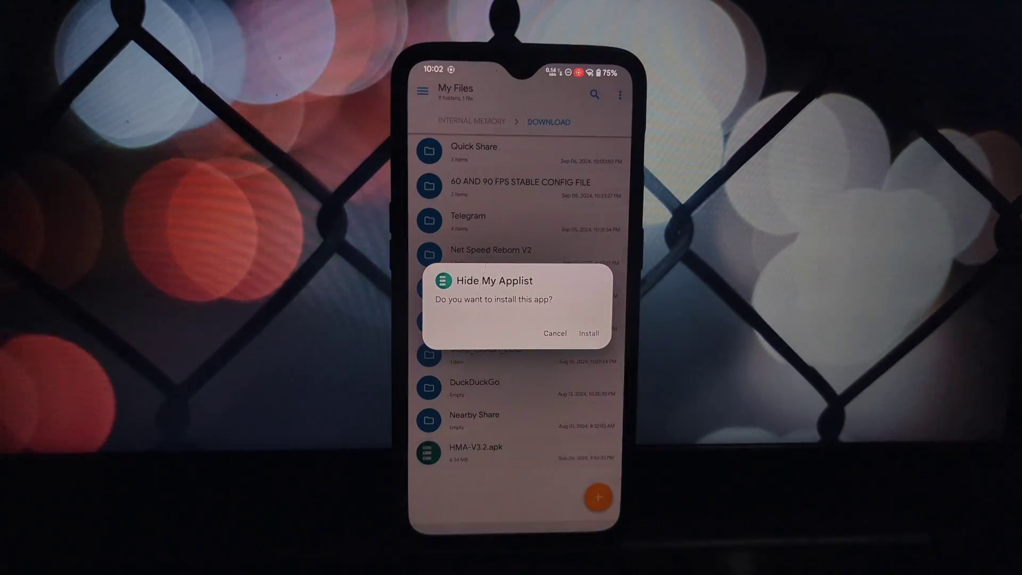
click(589, 333)
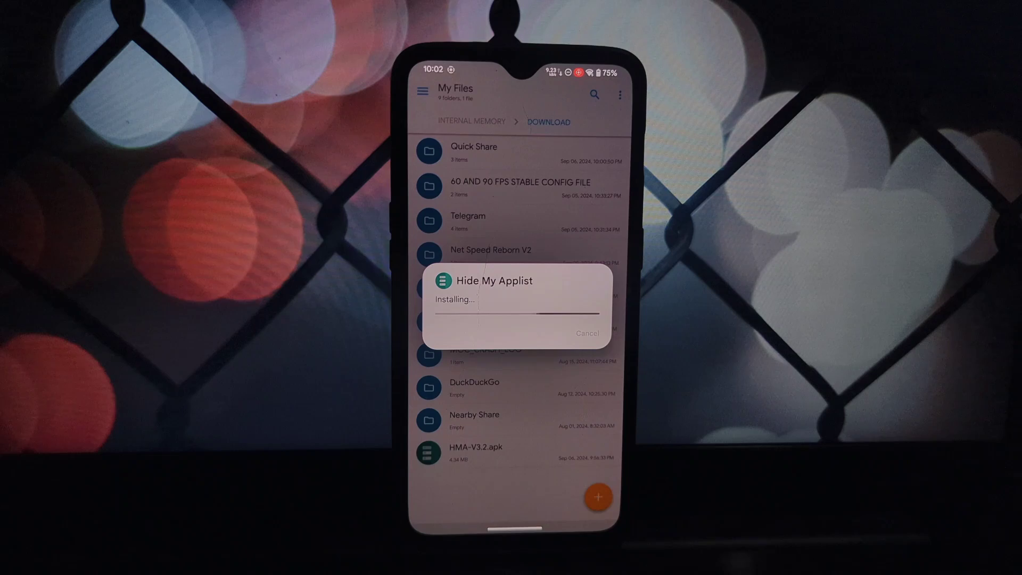